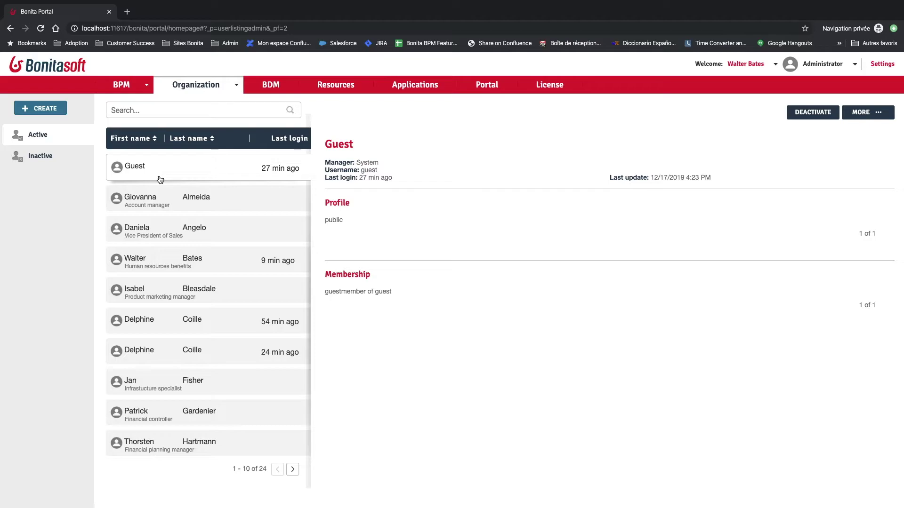
From Organization > Profiles, open the public profile's full page, showing Guest as its only mapped user.
{"action": "left_click", "coordinate": [160, 179]}
{"action": "left_click", "coordinate": [219, 90]}
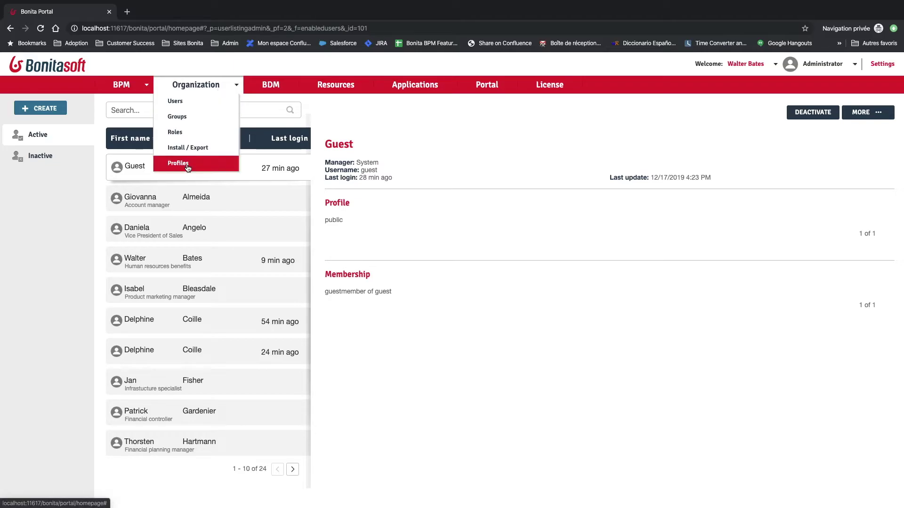
{"action": "left_click", "coordinate": [187, 165]}
{"action": "left_click", "coordinate": [182, 229]}
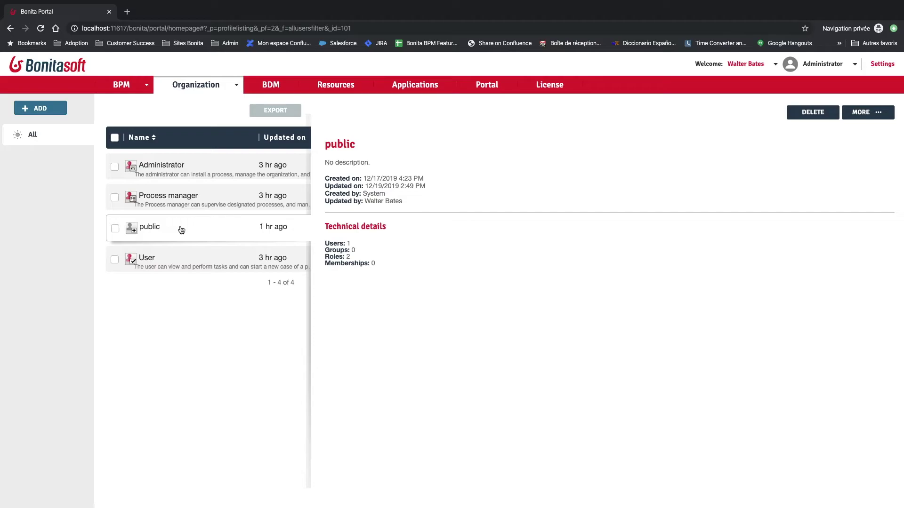
{"action": "left_click", "coordinate": [872, 115]}
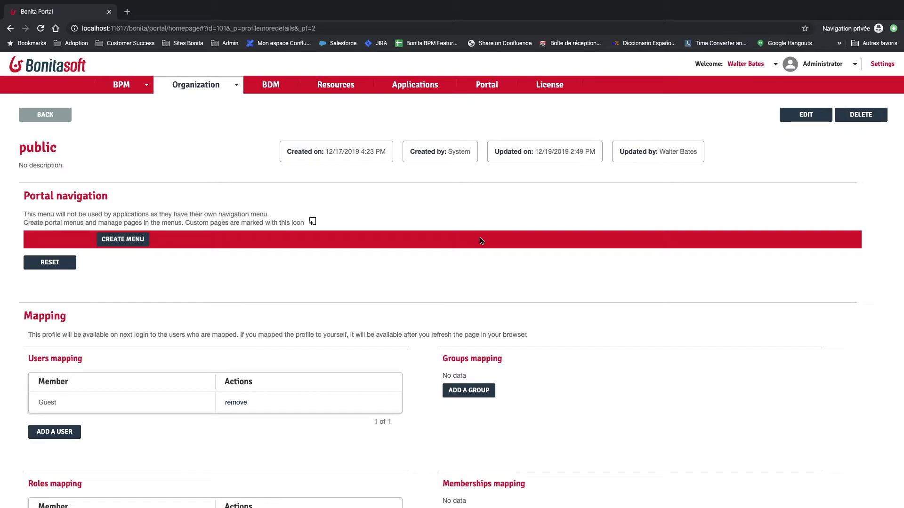
{"action": "scroll", "coordinate": [480, 241], "scroll_direction": "down", "scroll_amount": 4}
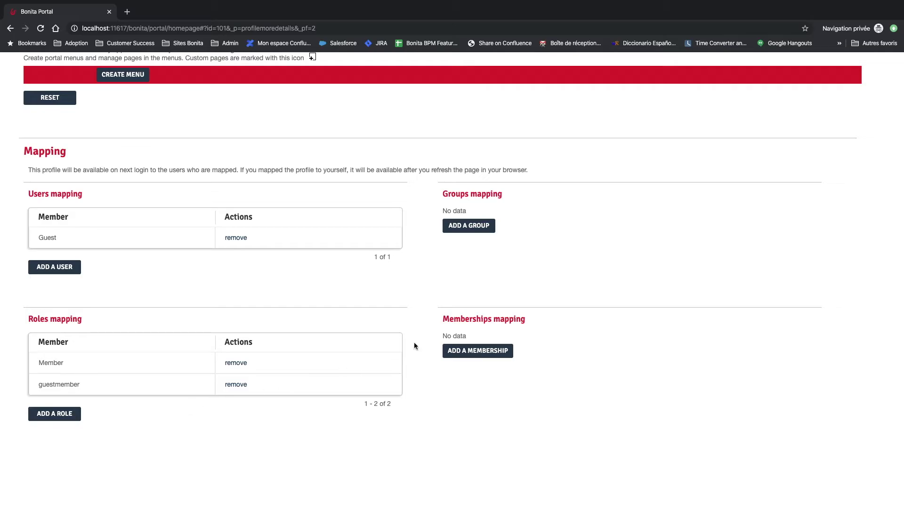
{"action": "key", "text": "ctrl+Up"}
Open tenant_portal/authenticationManager-config.properties in IntelliJ IDEA for editing.
{"action": "left_click", "coordinate": [421, 314]}
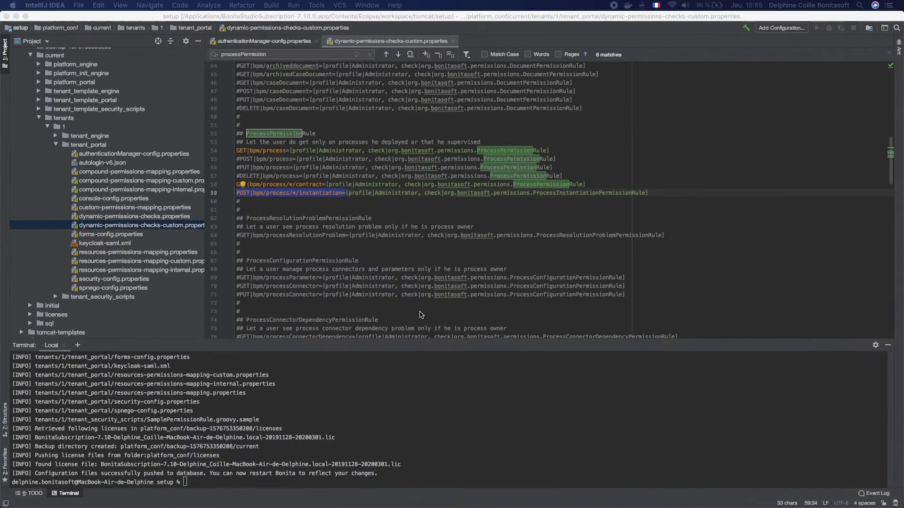
{"action": "left_click", "coordinate": [66, 66]}
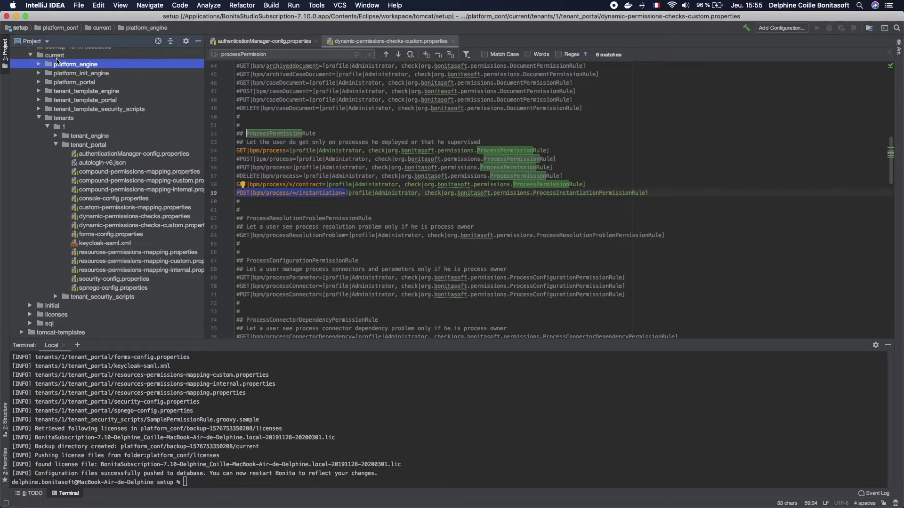
{"action": "left_click", "coordinate": [55, 58]}
{"action": "left_click", "coordinate": [64, 120]}
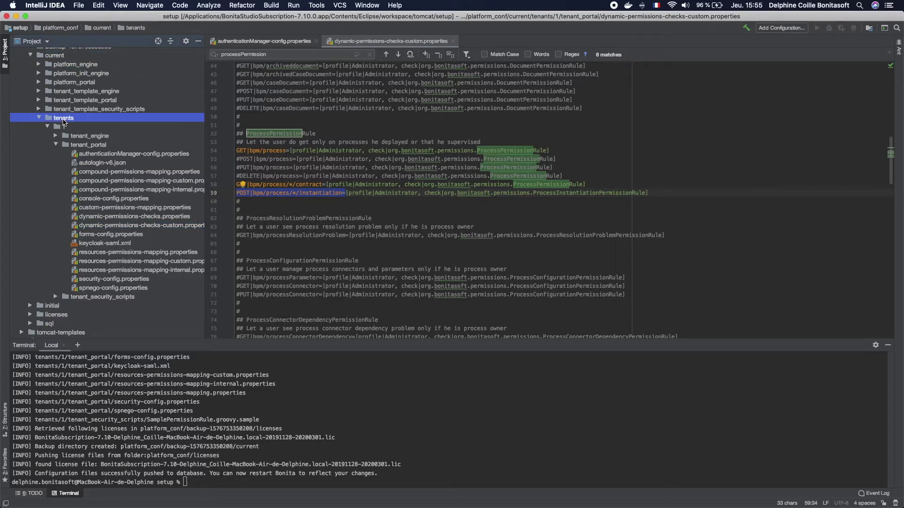
{"action": "double_click", "coordinate": [144, 154]}
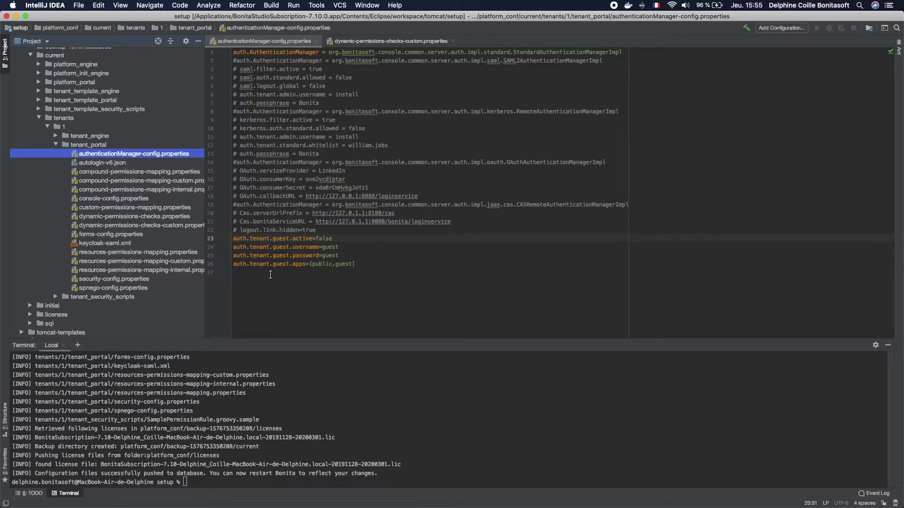
Change auth.tenant.guest.active from false to true and check the guest apps are [public,guest].
{"action": "left_click_drag", "start_coordinate": [234, 238], "coordinate": [335, 239]}
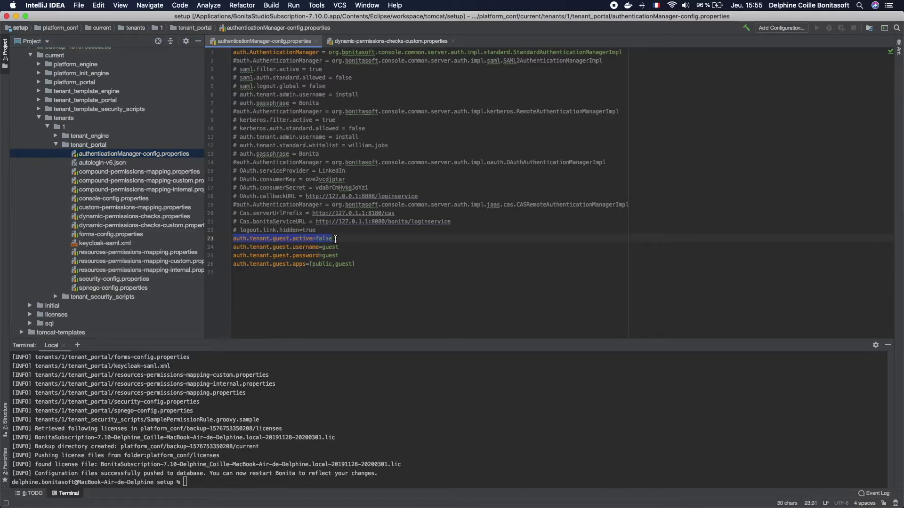
{"action": "left_click", "coordinate": [335, 239]}
{"action": "left_click", "coordinate": [322, 239]}
{"action": "double_click", "coordinate": [322, 238]}
{"action": "type", "text": "true"}
{"action": "left_click", "coordinate": [363, 255]}
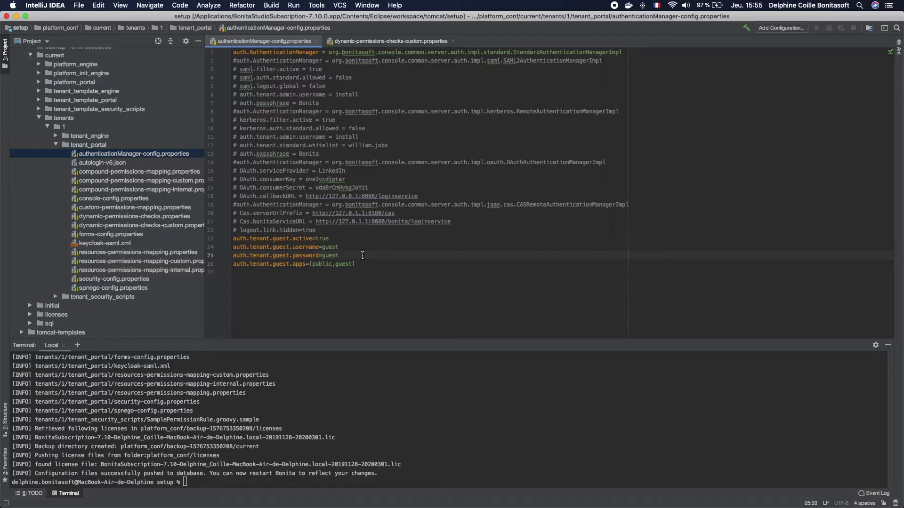
{"action": "left_click", "coordinate": [332, 248]}
{"action": "double_click", "coordinate": [321, 264]}
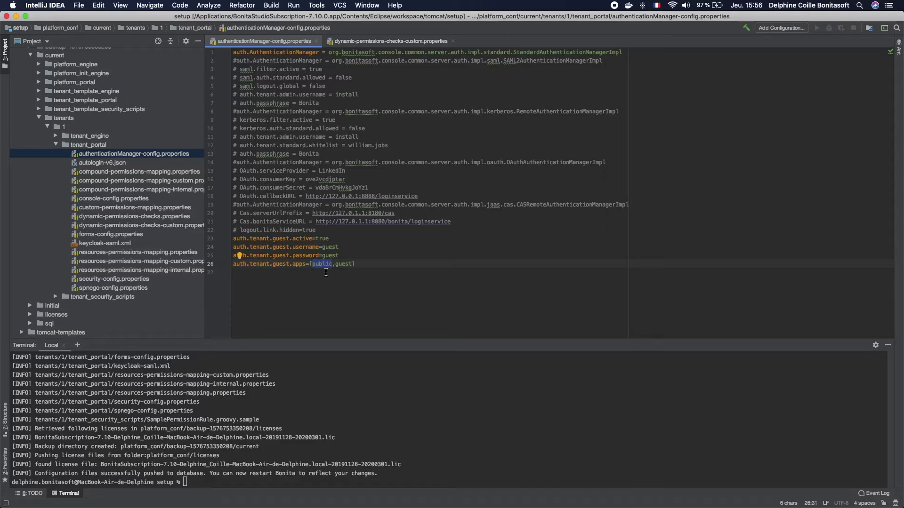
{"action": "key", "text": "ctrl+Up"}
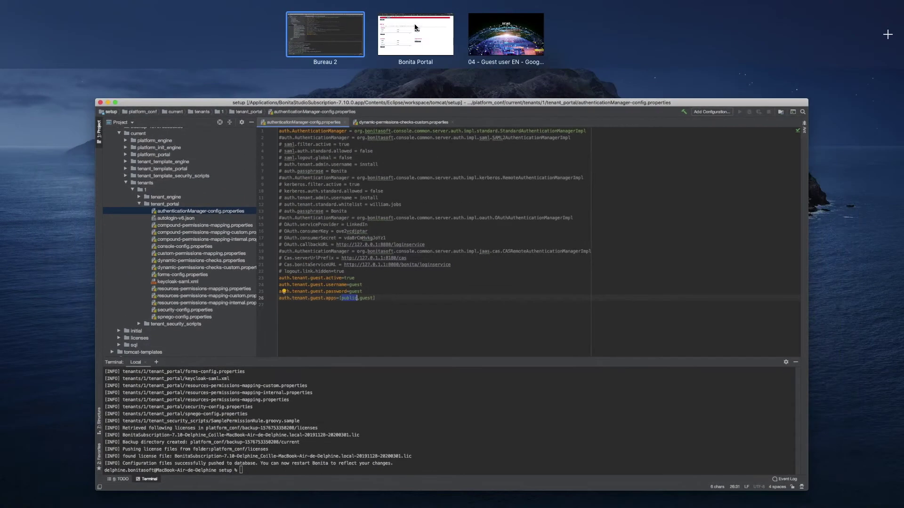
In Bonita Portal's Applications list, open the Register application's details.
{"action": "left_click", "coordinate": [415, 28]}
{"action": "scroll", "coordinate": [410, 137], "scroll_direction": "up", "scroll_amount": 4}
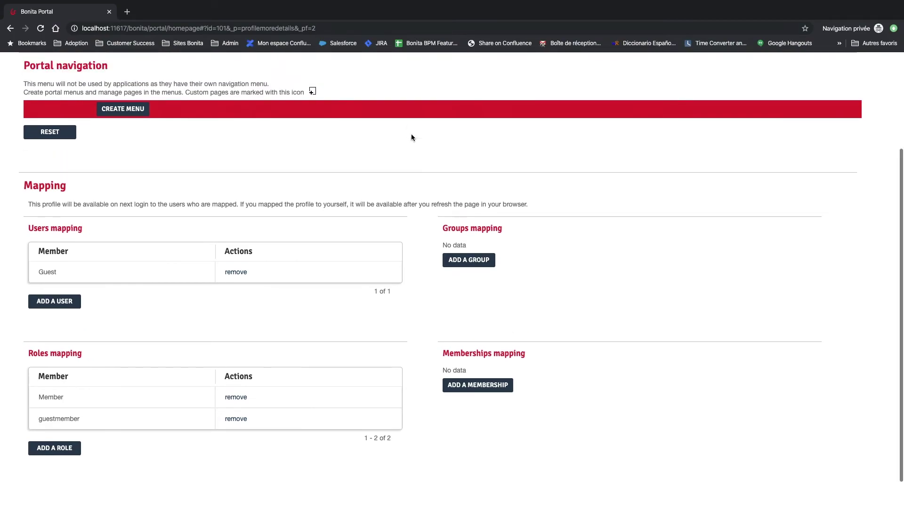
{"action": "left_click", "coordinate": [415, 86]}
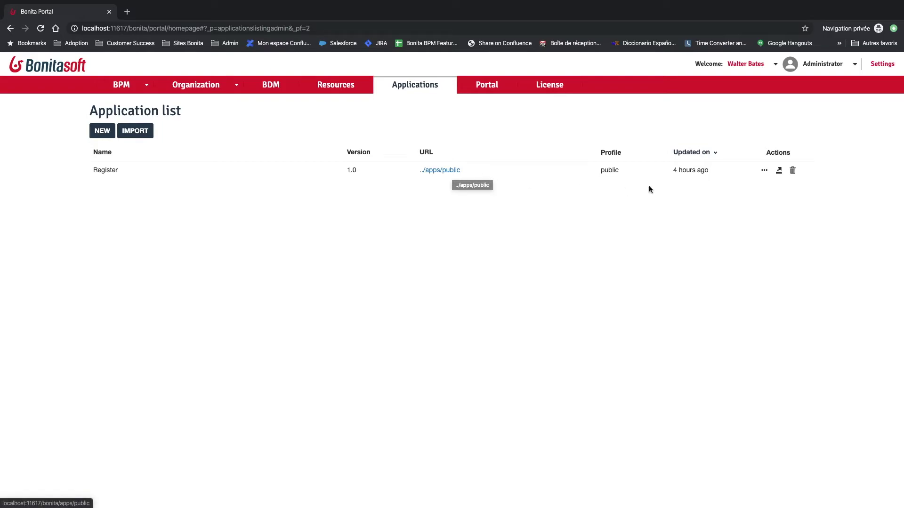
{"action": "left_click", "coordinate": [763, 173]}
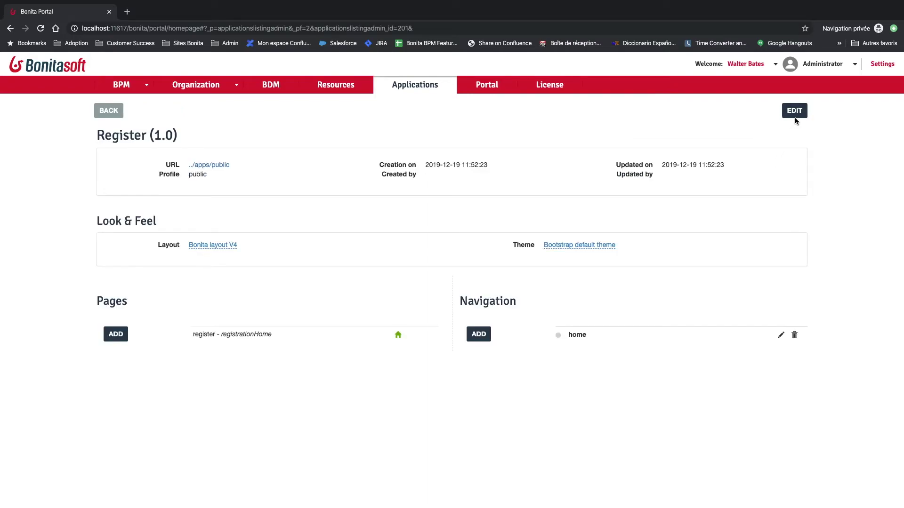
Verify Register's URL ../apps/public and profile public, cancel the edit unchanged, and launch the app.
{"action": "left_click", "coordinate": [795, 116]}
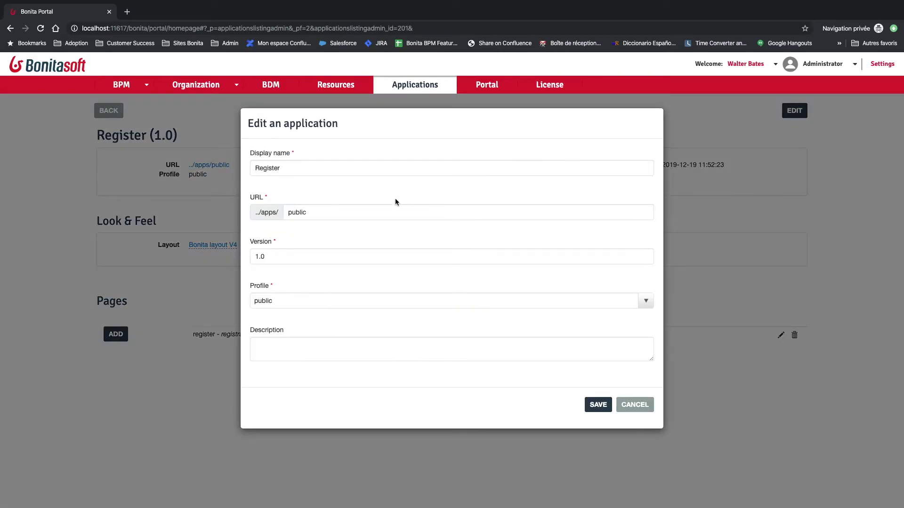
{"action": "left_click", "coordinate": [339, 210]}
{"action": "left_click_drag", "start_coordinate": [318, 211], "coordinate": [288, 212]}
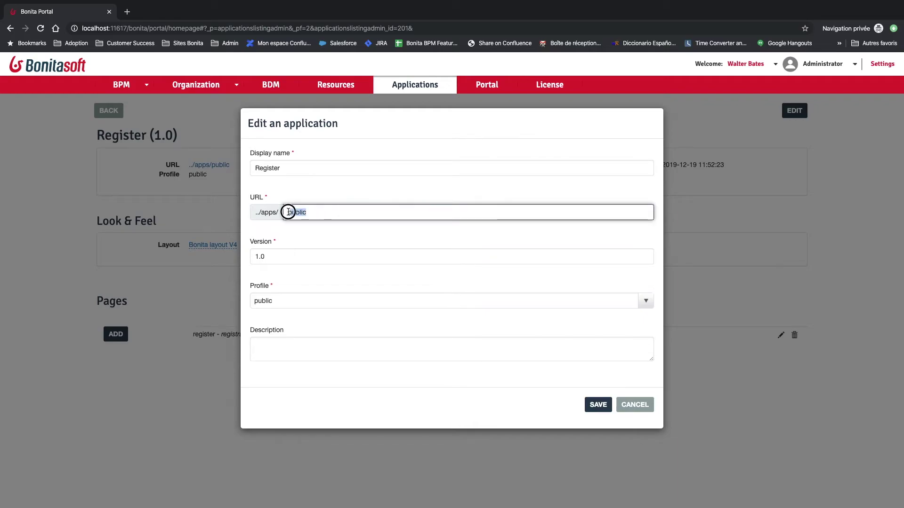
{"action": "left_click", "coordinate": [285, 301]}
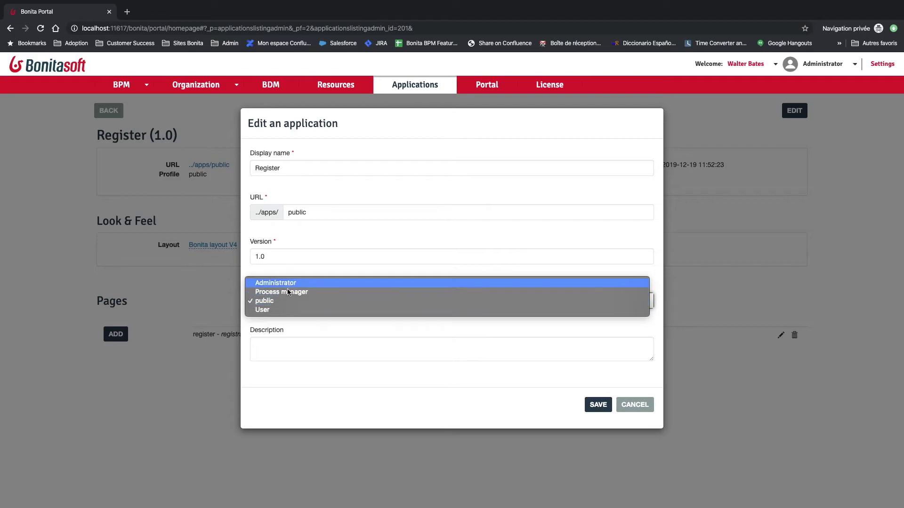
{"action": "left_click", "coordinate": [286, 303]}
{"action": "left_click", "coordinate": [635, 404]}
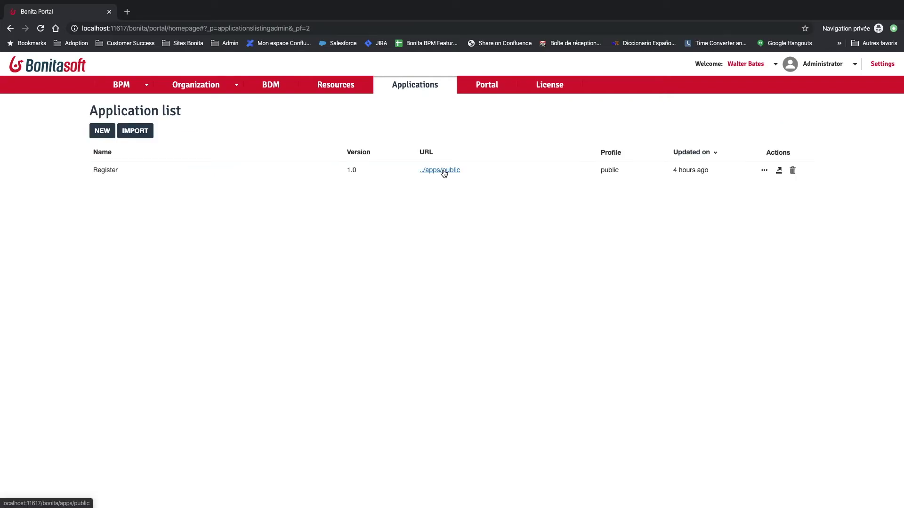
{"action": "left_click", "coordinate": [444, 173], "text": "super"}
In the Register app's tab, sign out and start a new registration as a guest.
{"action": "left_click", "coordinate": [174, 12]}
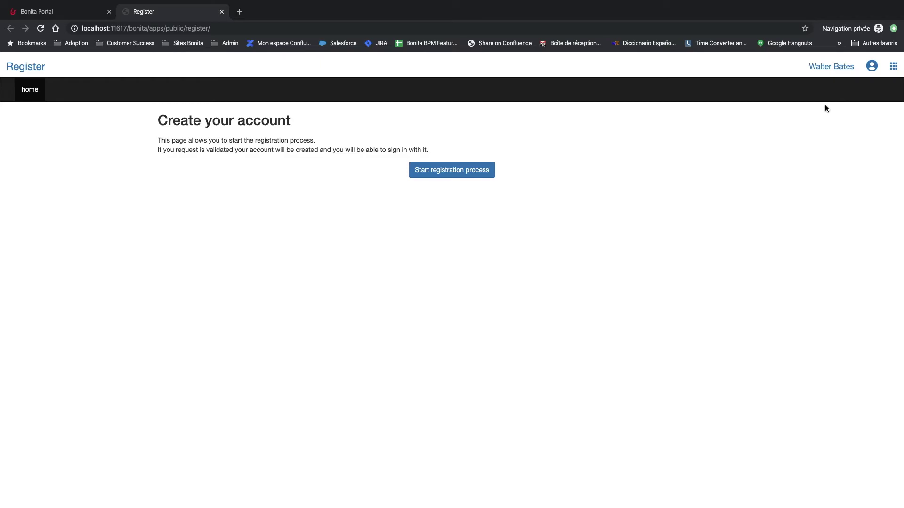
{"action": "left_click", "coordinate": [835, 66]}
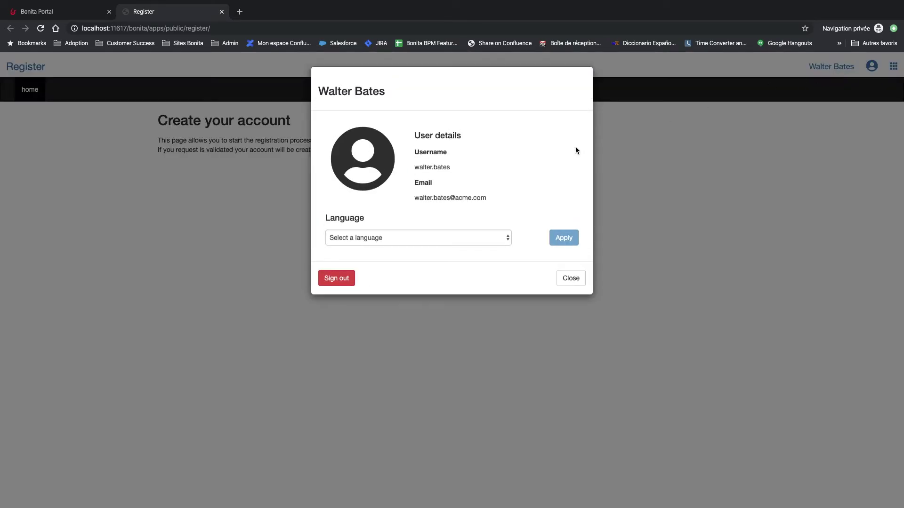
{"action": "left_click", "coordinate": [336, 278]}
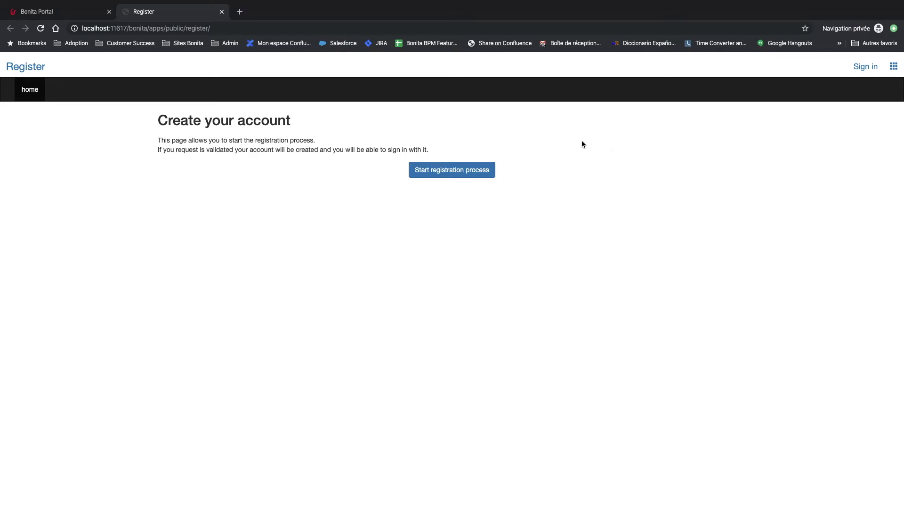
{"action": "left_click", "coordinate": [452, 170]}
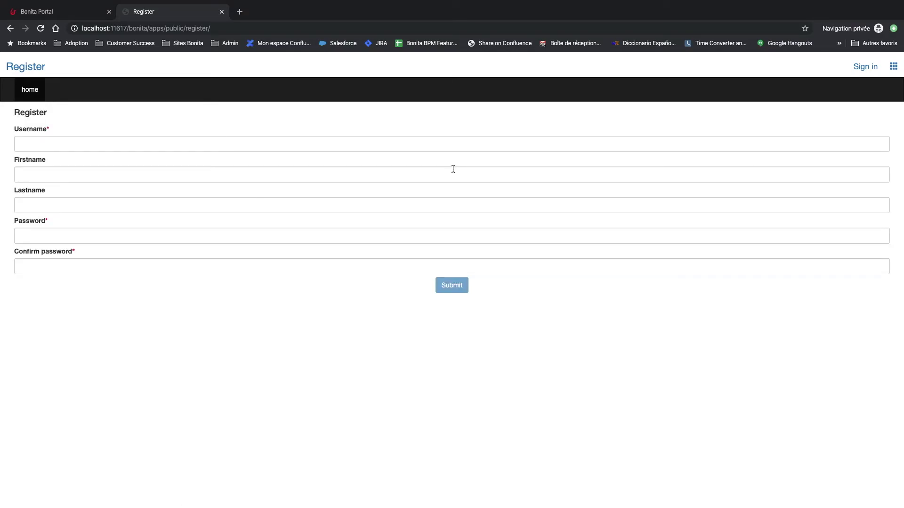
Fill the registration form with the new user's username, first name, last name and confirmed password, then submit.
{"action": "left_click", "coordinate": [199, 143]}
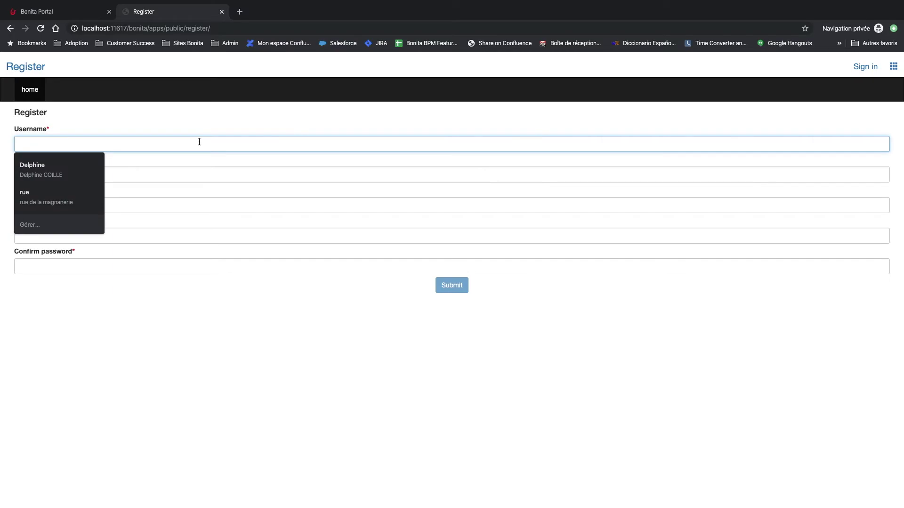
{"action": "type", "text": "delphine"}
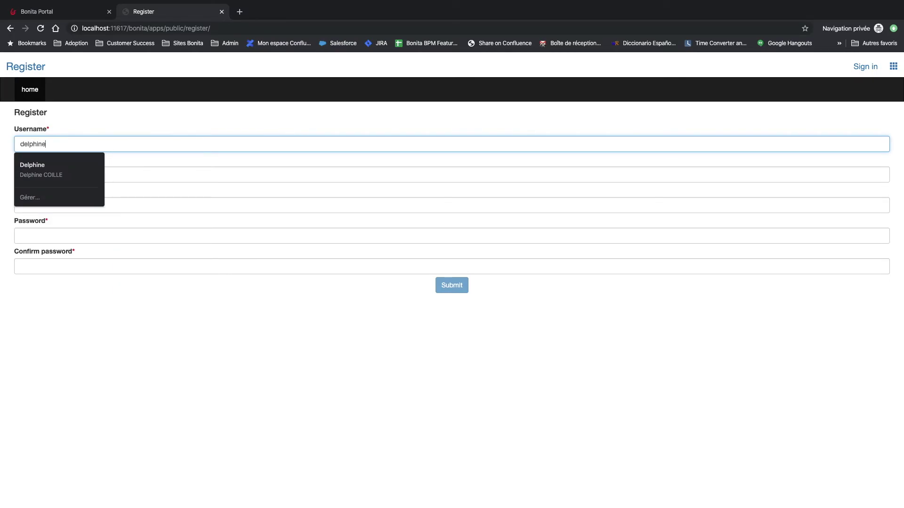
{"action": "key", "text": "Tab"}
{"action": "key", "text": "Tab"}
{"action": "key", "text": "Tab"}
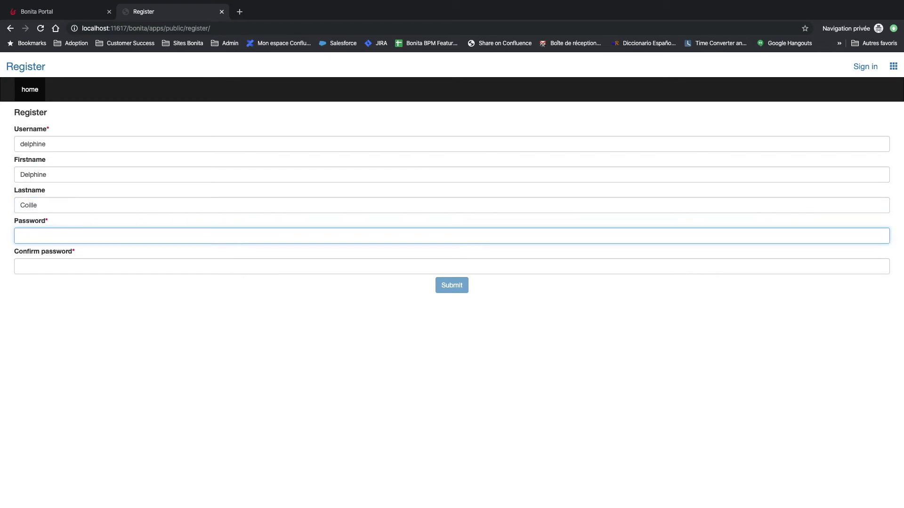
{"action": "type", "text": "bpm"}
{"action": "key", "text": "Tab"}
{"action": "type", "text": "bpm"}
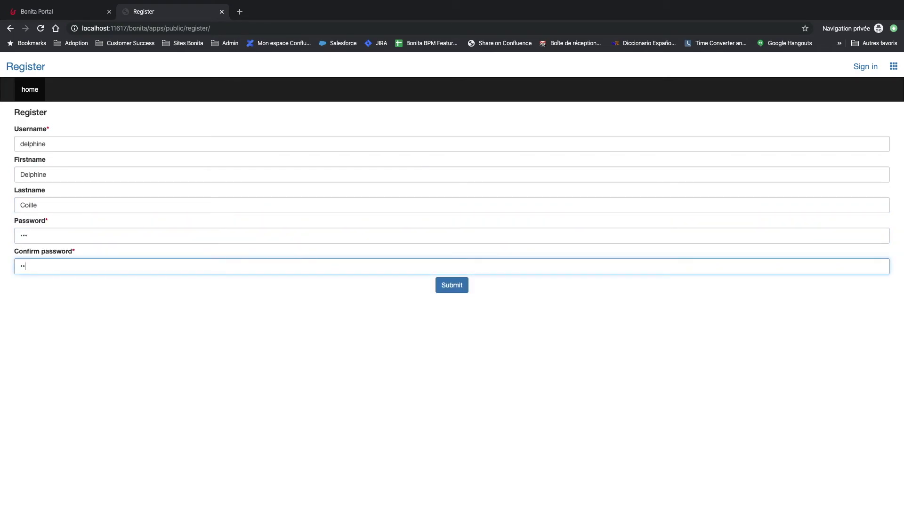
{"action": "left_click", "coordinate": [449, 285]}
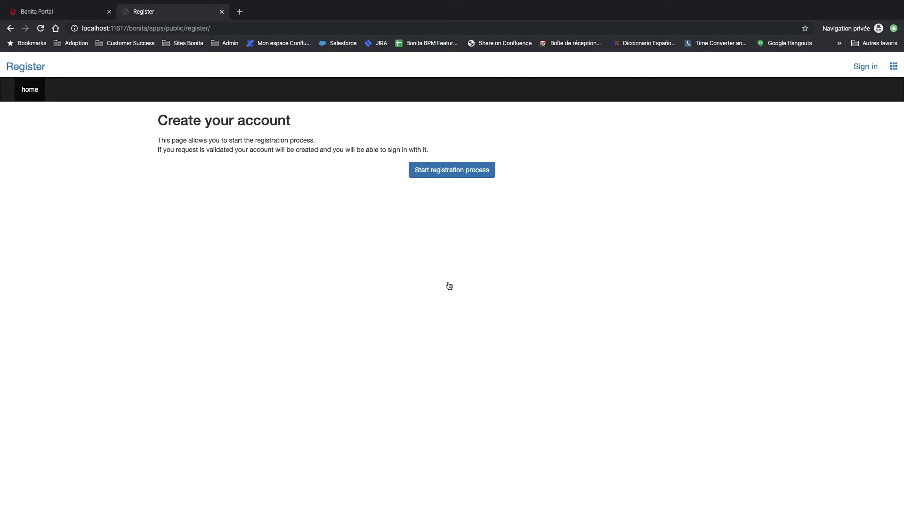
In the portal tab, open the BPM case monitoring page and reload it.
{"action": "left_click", "coordinate": [55, 14]}
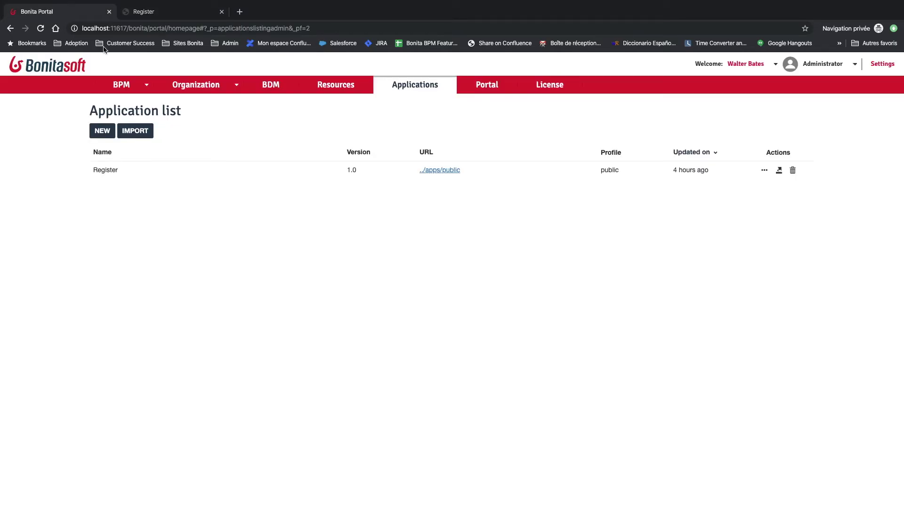
{"action": "left_click", "coordinate": [144, 86]}
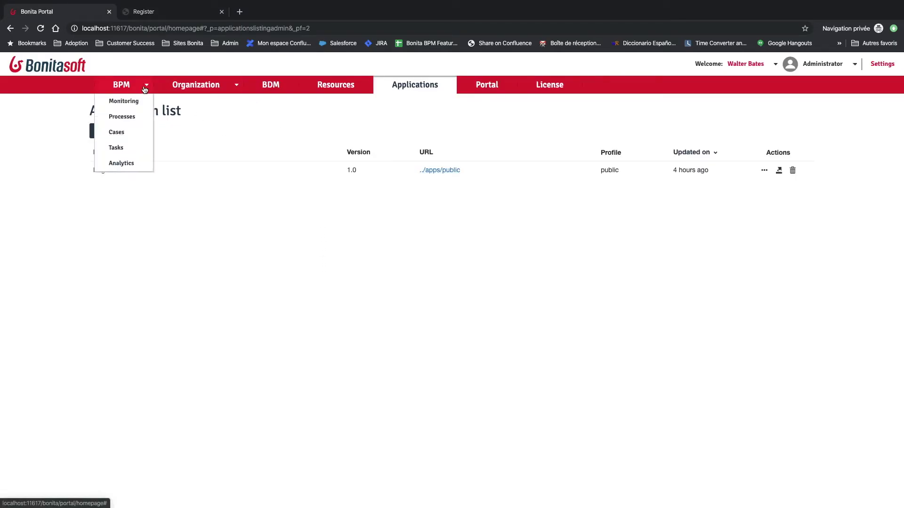
{"action": "left_click", "coordinate": [138, 99]}
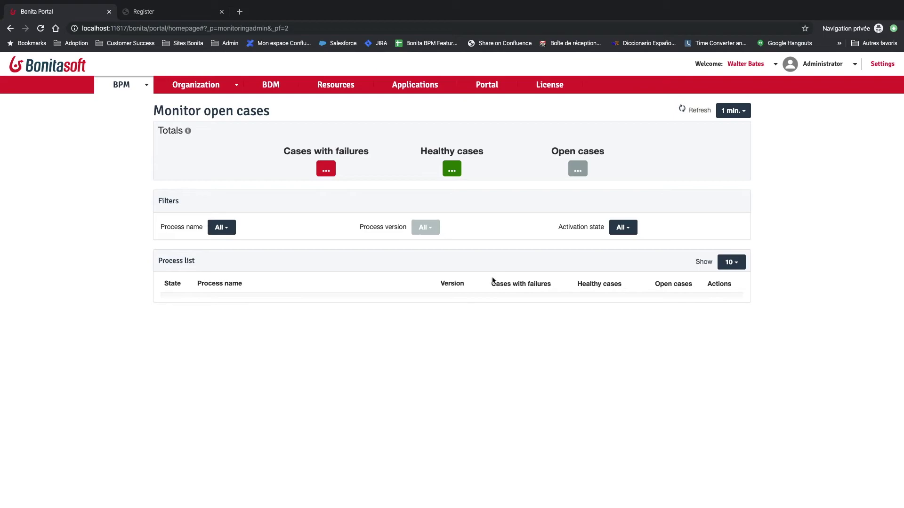
{"action": "left_click", "coordinate": [41, 29]}
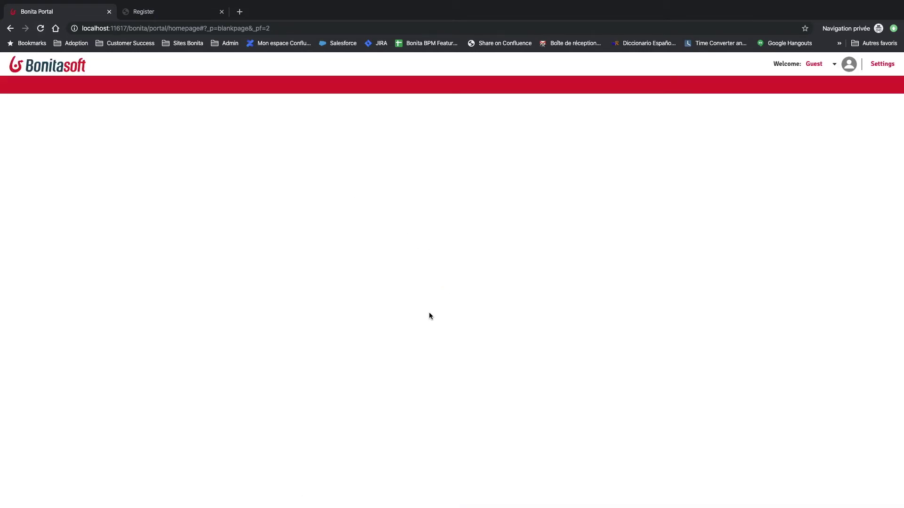
Log out of the guest session and sign in with the administrator's username and password.
{"action": "left_click", "coordinate": [817, 69]}
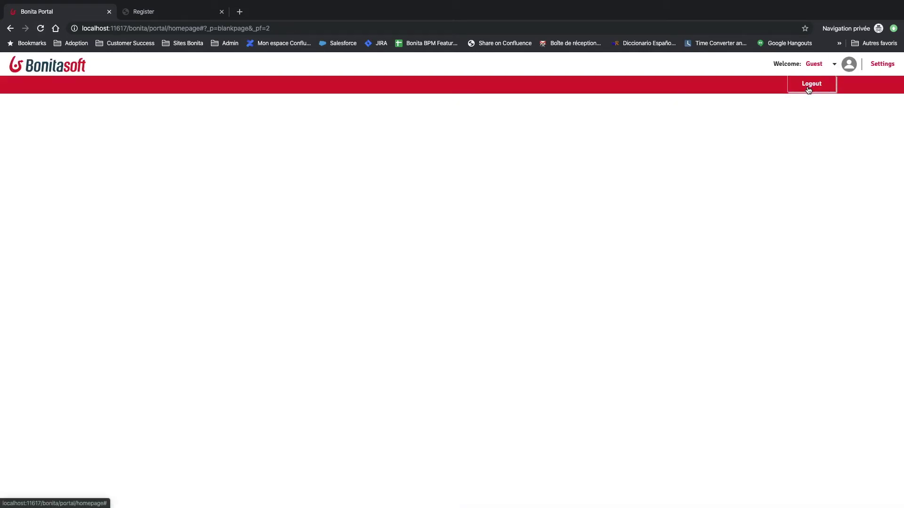
{"action": "left_click", "coordinate": [811, 84]}
{"action": "left_click", "coordinate": [473, 270]}
{"action": "type", "text": "waltret"}
{"action": "key", "text": "BackSpace"}
{"action": "key", "text": "BackSpace"}
{"action": "key", "text": "BackSpace"}
{"action": "type", "text": "er.bate"}
{"action": "key", "text": "Tab"}
{"action": "left_click", "coordinate": [506, 267]}
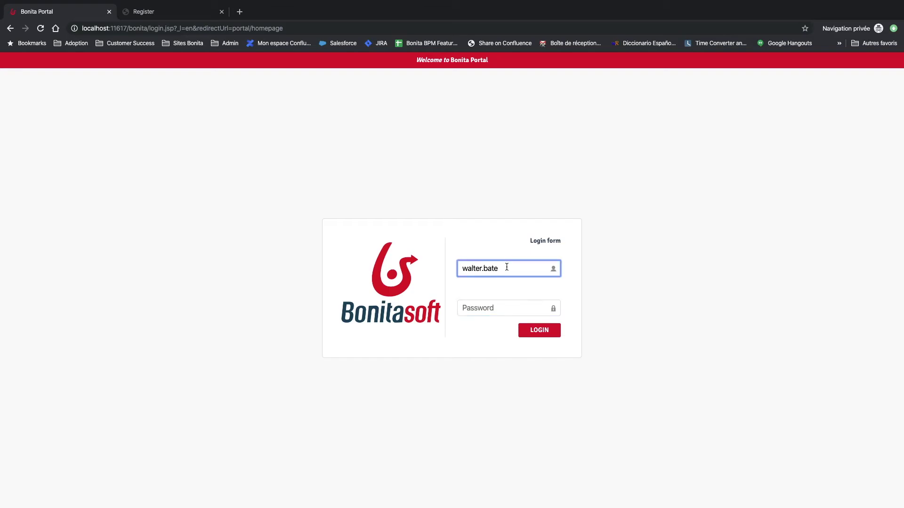
{"action": "key", "text": "Tab"}
{"action": "type", "text": "bpm"}
{"action": "key", "text": "Return"}
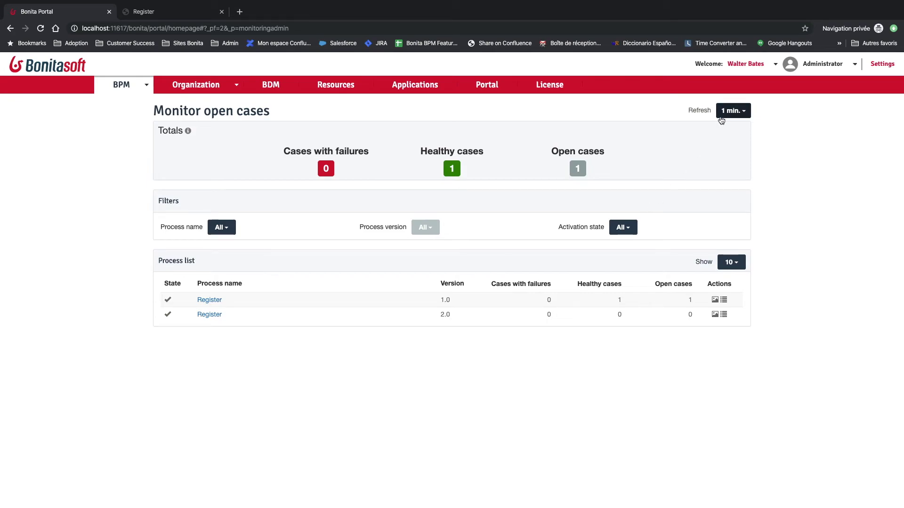
Under the User profile, take and accept the registration's Validate task, then return to Administrator.
{"action": "left_click", "coordinate": [824, 64]}
{"action": "left_click", "coordinate": [810, 83]}
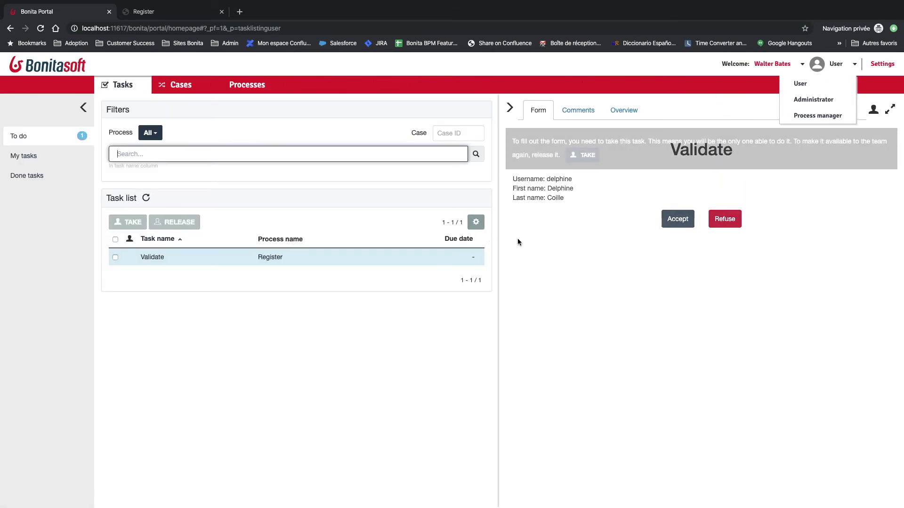
{"action": "left_click", "coordinate": [575, 157]}
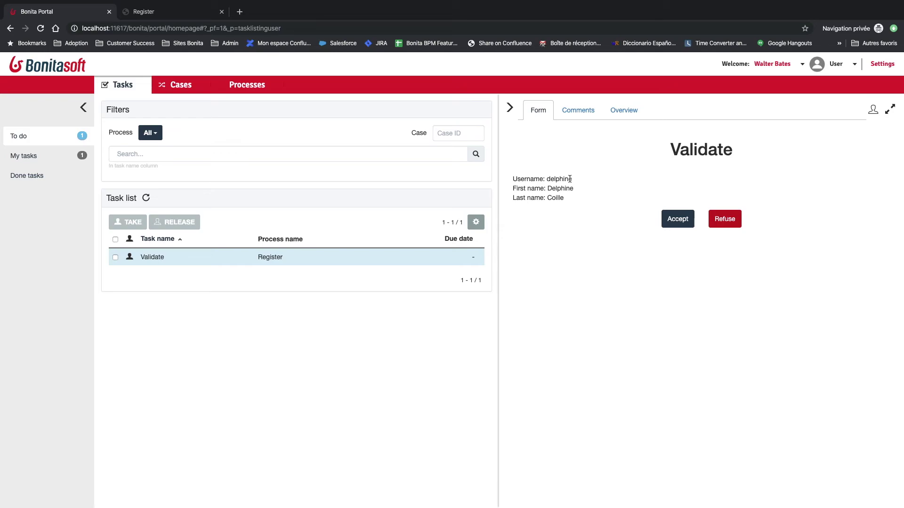
{"action": "left_click", "coordinate": [677, 227]}
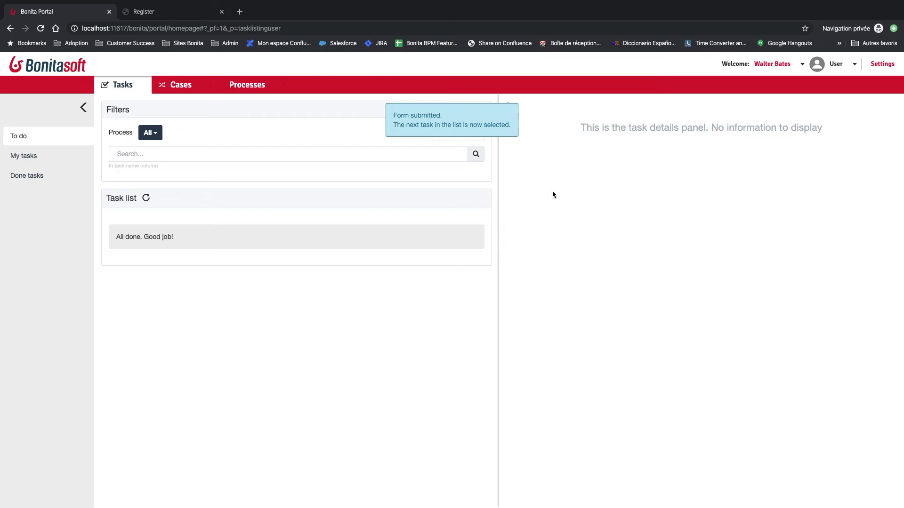
{"action": "left_click", "coordinate": [836, 64]}
{"action": "left_click", "coordinate": [829, 100]}
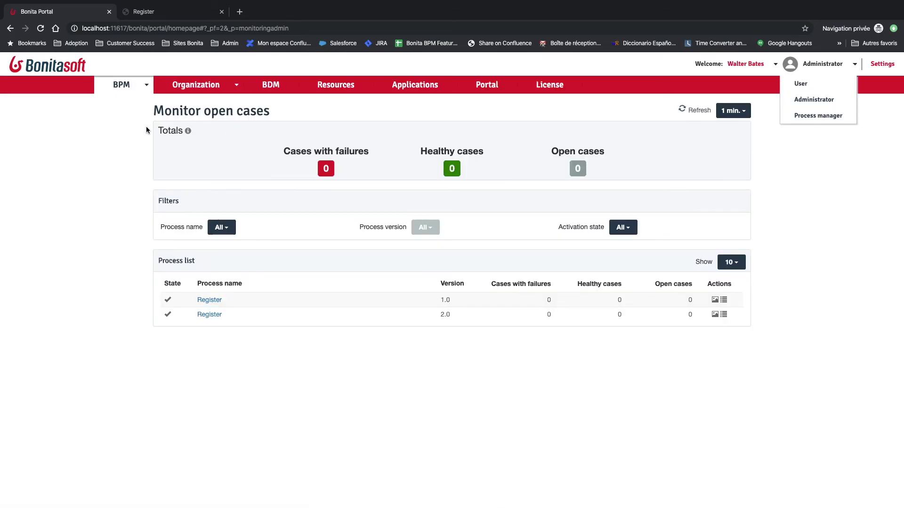
{"action": "left_click", "coordinate": [168, 14]}
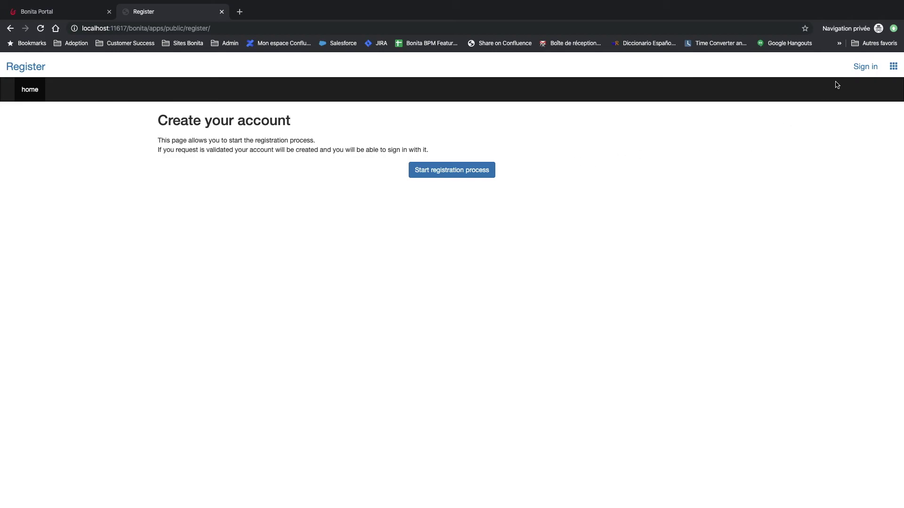
Sign in to the Register app with the new user's username and password, then bring IntelliJ IDEA forward.
{"action": "left_click", "coordinate": [856, 71]}
{"action": "left_click", "coordinate": [504, 273]}
{"action": "type", "text": "delphine"}
{"action": "key", "text": "Tab"}
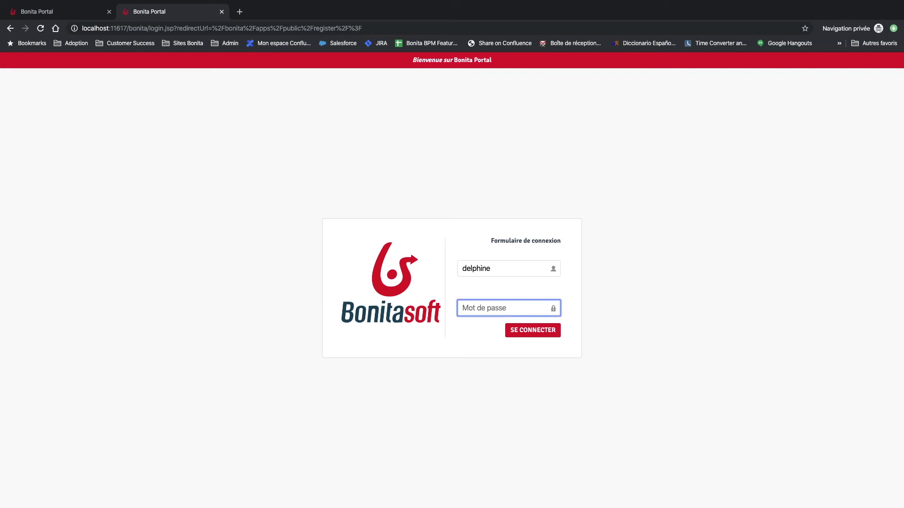
{"action": "type", "text": "bpm"}
{"action": "key", "text": "Return"}
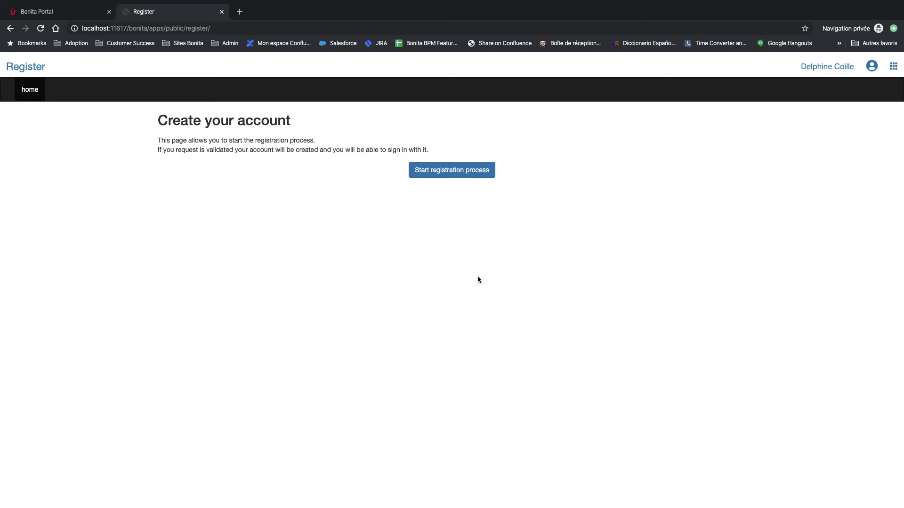
{"action": "key", "text": "ctrl+Up"}
{"action": "left_click", "coordinate": [439, 307]}
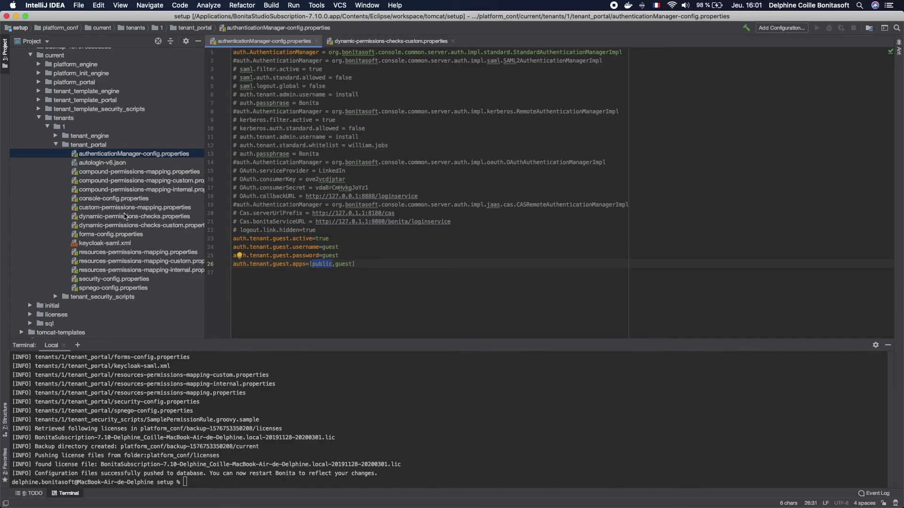
Open dynamic-permissions-checks-custom.properties from the tenant_portal folder to view its ProcessPermissionRule entries.
{"action": "left_click", "coordinate": [75, 146]}
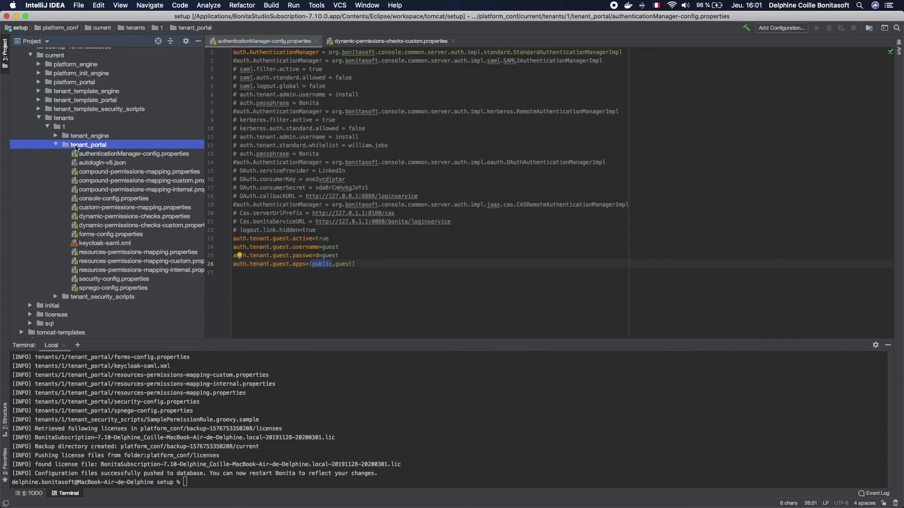
{"action": "left_click", "coordinate": [116, 226]}
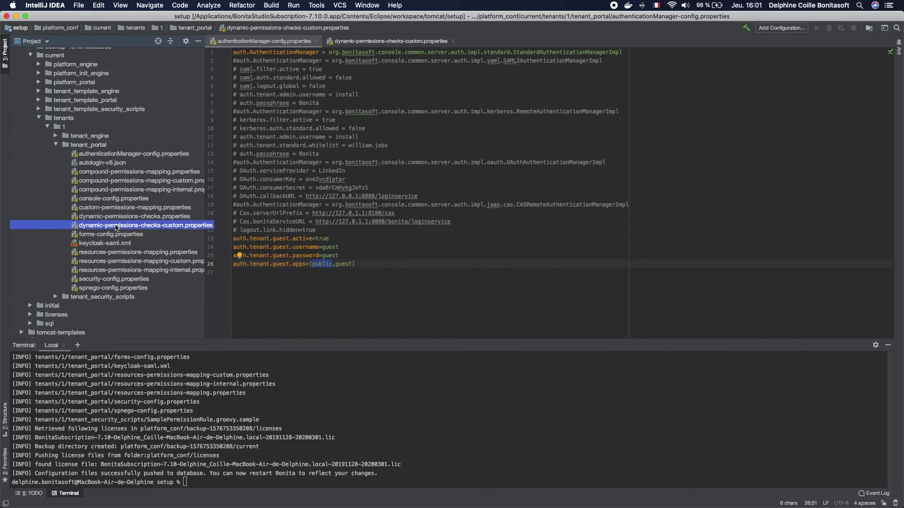
{"action": "left_click", "coordinate": [337, 44]}
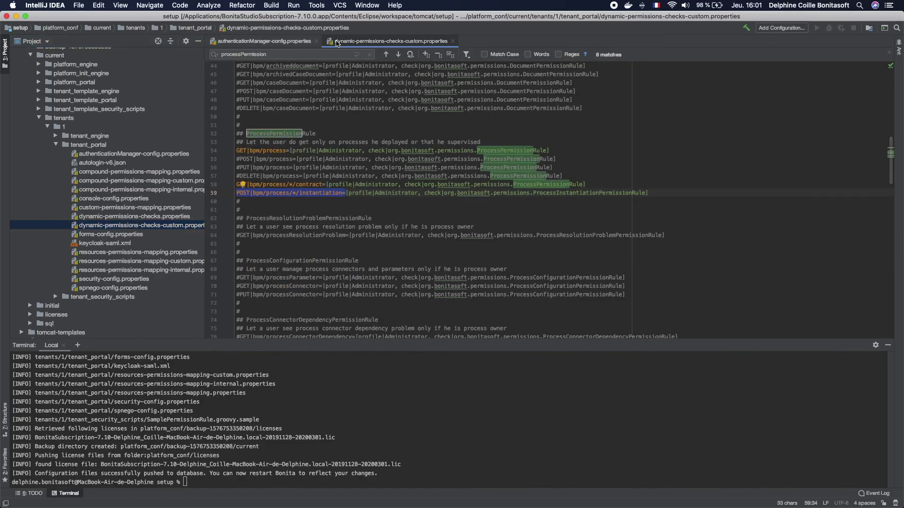